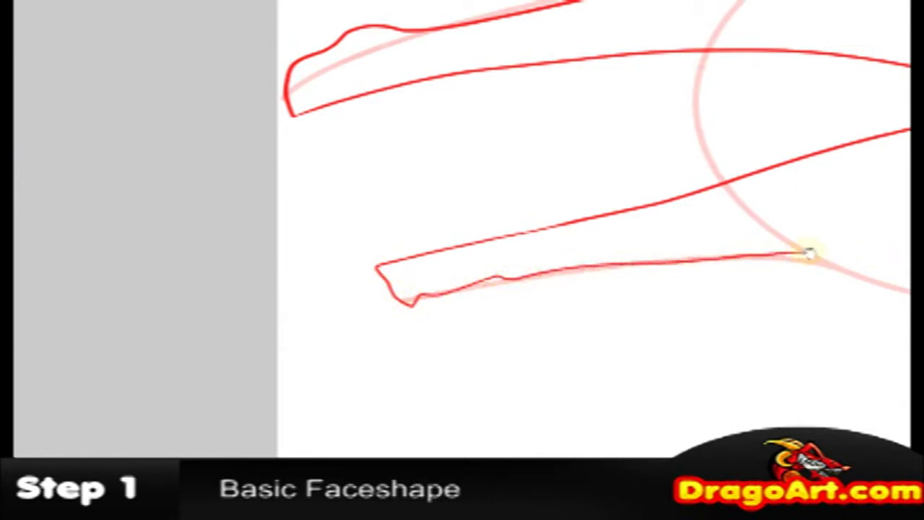
Draw the nostril and a narrow angry eye on the small horned example dragon head above the main sketch
left_click_drag(393, 273, 821, 295)
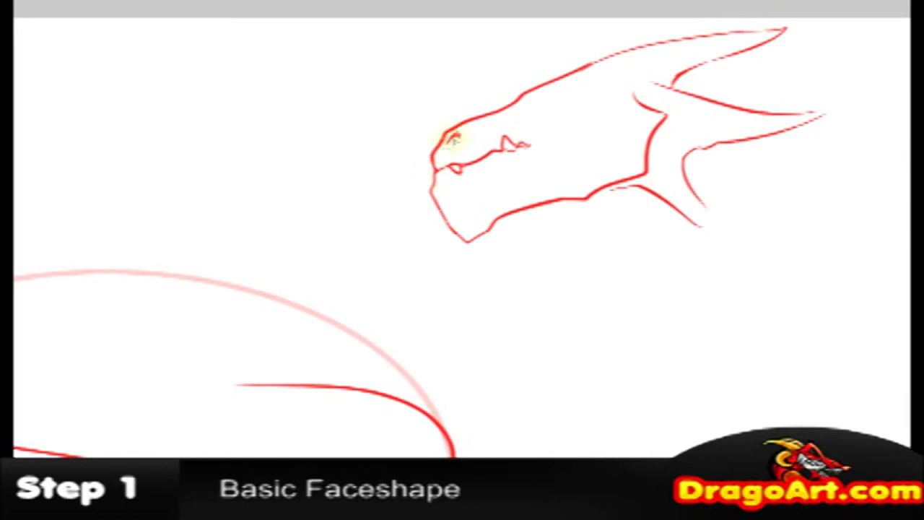
left_click_drag(449, 138, 474, 124)
key("ctrl+z")
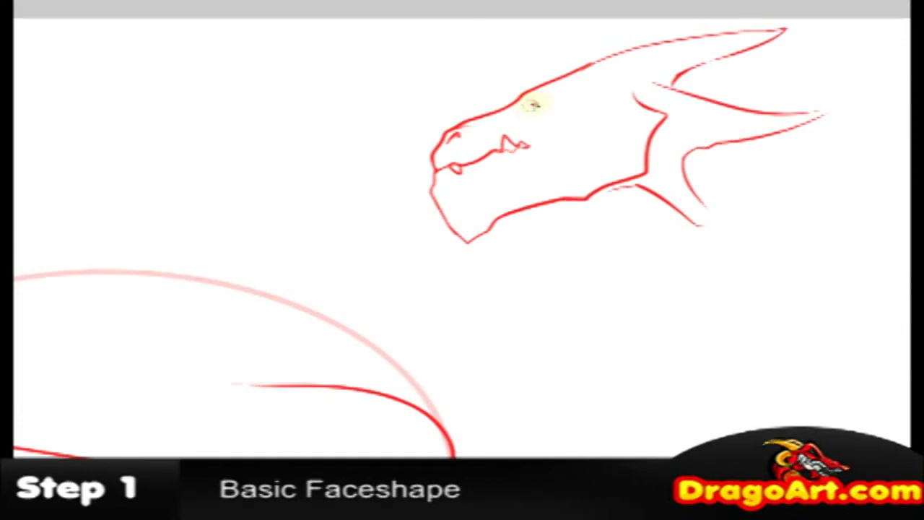
mouse_move(538, 103)
left_mouse_down()
mouse_move(528, 105)
mouse_move(550, 102)
mouse_move(538, 103)
left_mouse_up()
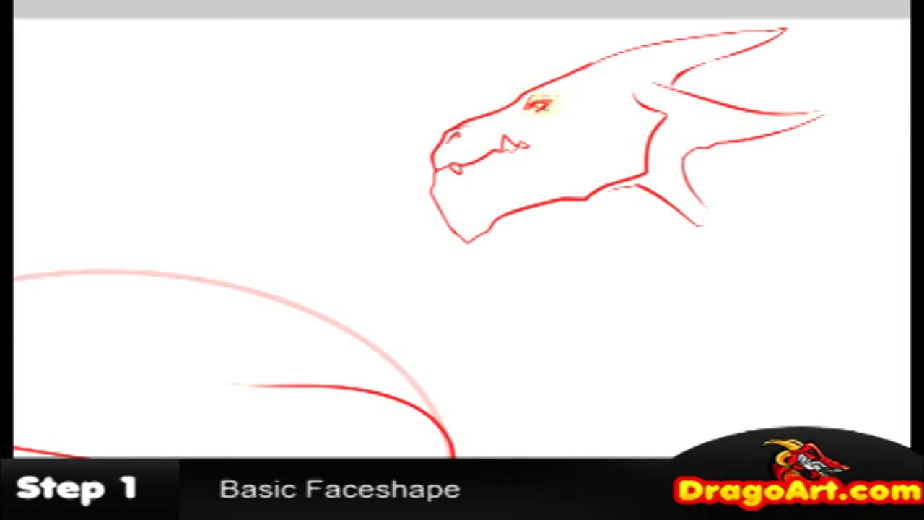
Extend the example head's mouth line back to the cheek with a small tooth, and strengthen its forehead and chin outlines
mouse_move(531, 143)
left_mouse_down()
mouse_move(592, 132)
mouse_move(619, 101)
left_mouse_up()
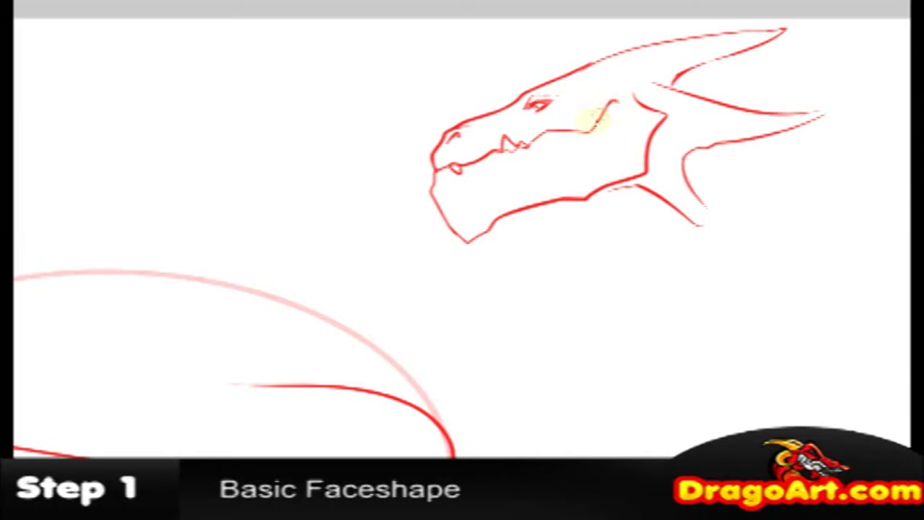
mouse_move(583, 134)
left_mouse_down()
mouse_move(533, 138)
mouse_move(546, 133)
left_mouse_up()
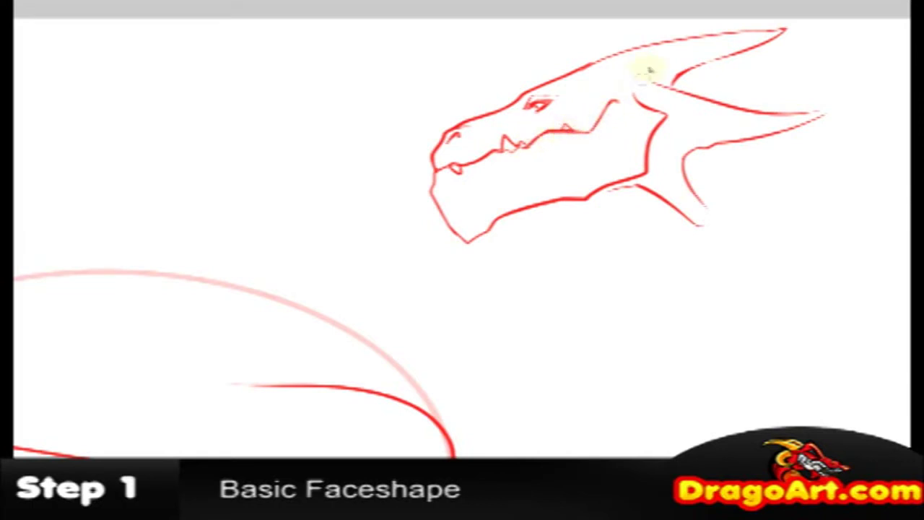
left_click_drag(626, 52, 590, 65)
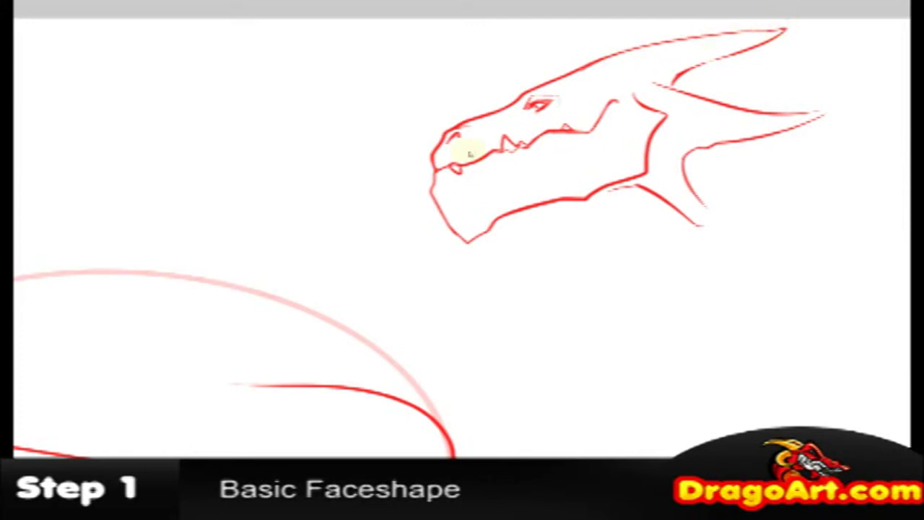
mouse_move(434, 186)
left_mouse_down()
mouse_move(428, 196)
mouse_move(469, 249)
left_mouse_up()
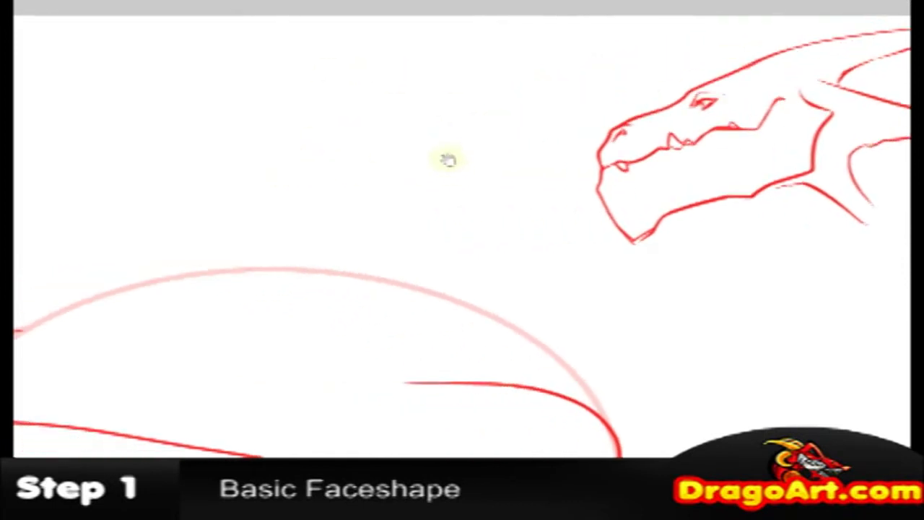
Outline a second example dragon head with a hooked beak, slim lower jaw, pointed cheek and long swept-back horn
mouse_move(513, 99)
left_mouse_down()
mouse_move(376, 159)
mouse_move(348, 189)
mouse_move(358, 214)
mouse_move(466, 168)
mouse_move(557, 152)
left_mouse_up()
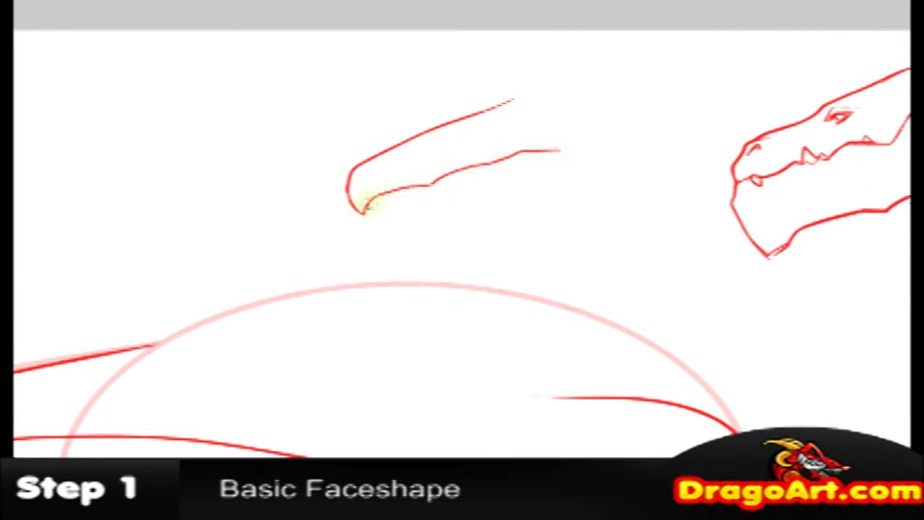
mouse_move(365, 204)
left_mouse_down()
mouse_move(402, 210)
mouse_move(489, 185)
mouse_move(612, 171)
mouse_move(654, 148)
mouse_move(622, 112)
left_mouse_up()
mouse_move(506, 103)
left_mouse_down()
mouse_move(811, 33)
mouse_move(750, 63)
left_mouse_up()
left_click_drag(693, 78, 648, 96)
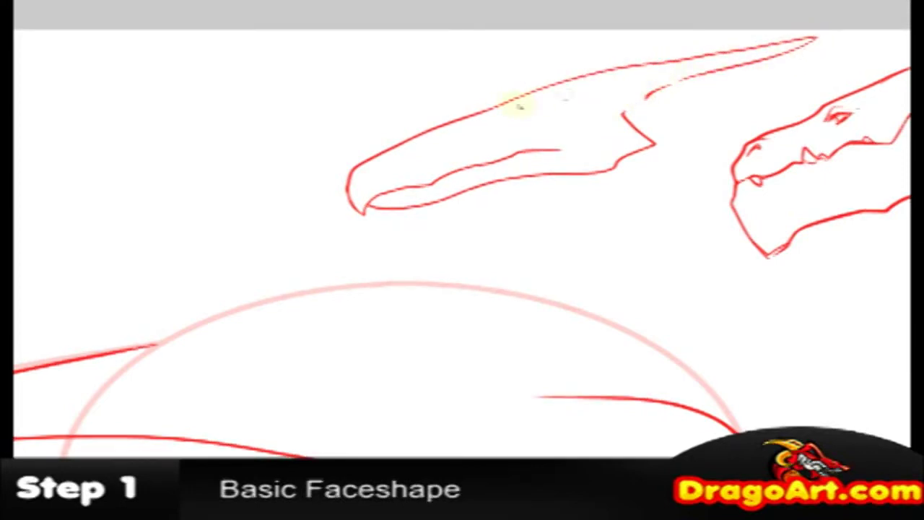
Add the brow ridge, nostril, eye, raised mouth corner and a small beak mark to the beaked head
mouse_move(478, 111)
left_mouse_down()
mouse_move(461, 130)
mouse_move(494, 112)
mouse_move(456, 129)
mouse_move(444, 115)
mouse_move(471, 120)
mouse_move(472, 135)
mouse_move(498, 133)
mouse_move(500, 133)
left_mouse_up()
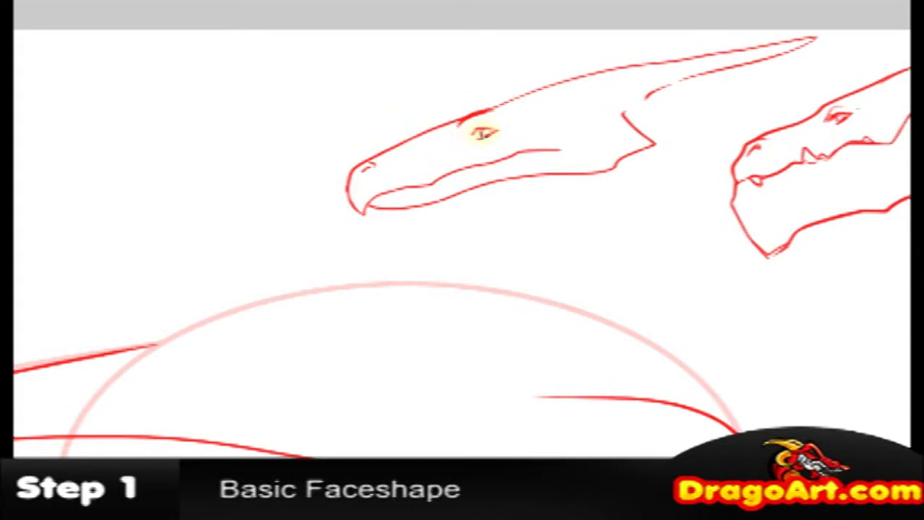
mouse_move(535, 150)
left_mouse_down()
mouse_move(558, 150)
mouse_move(575, 133)
left_mouse_up()
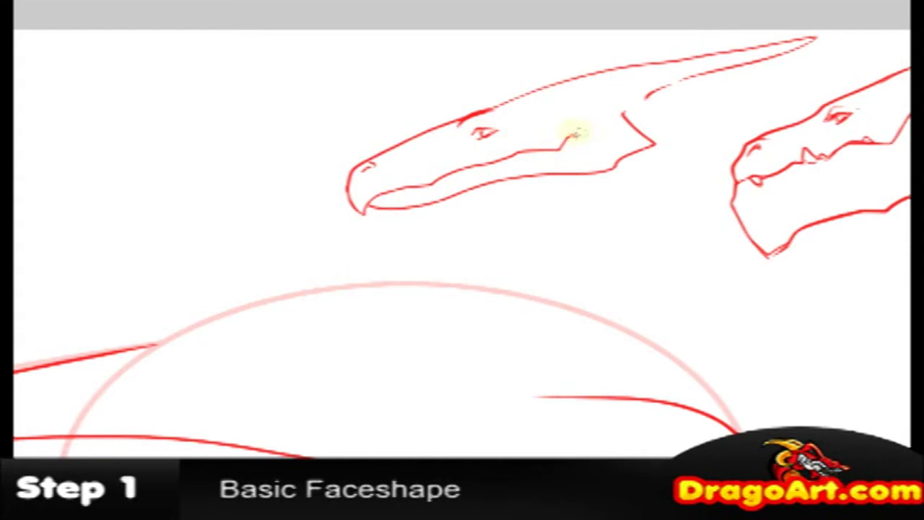
mouse_move(351, 192)
left_mouse_down()
mouse_move(366, 165)
mouse_move(359, 187)
left_mouse_up()
Add short neck and throat lines behind the beaked head, and a second thin horn below the first
left_click_drag(660, 96, 686, 94)
left_click_drag(556, 177, 638, 202)
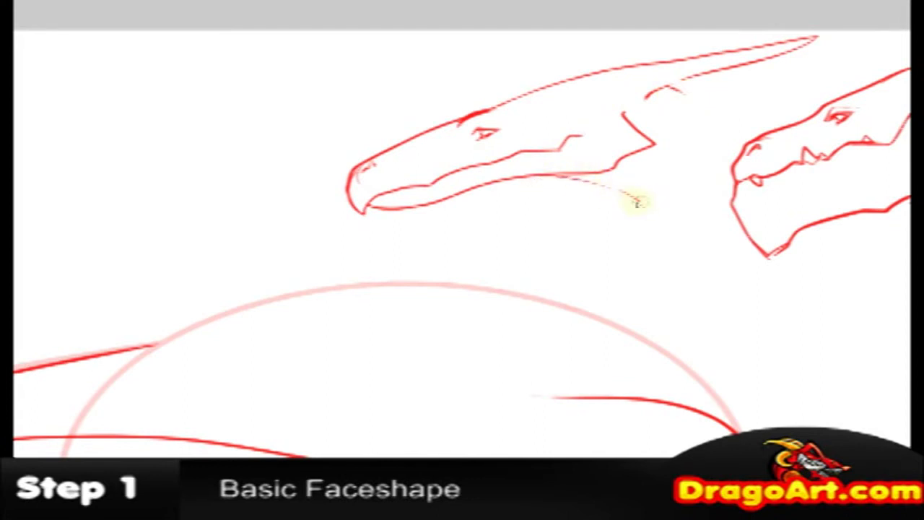
left_click_drag(634, 152, 657, 168)
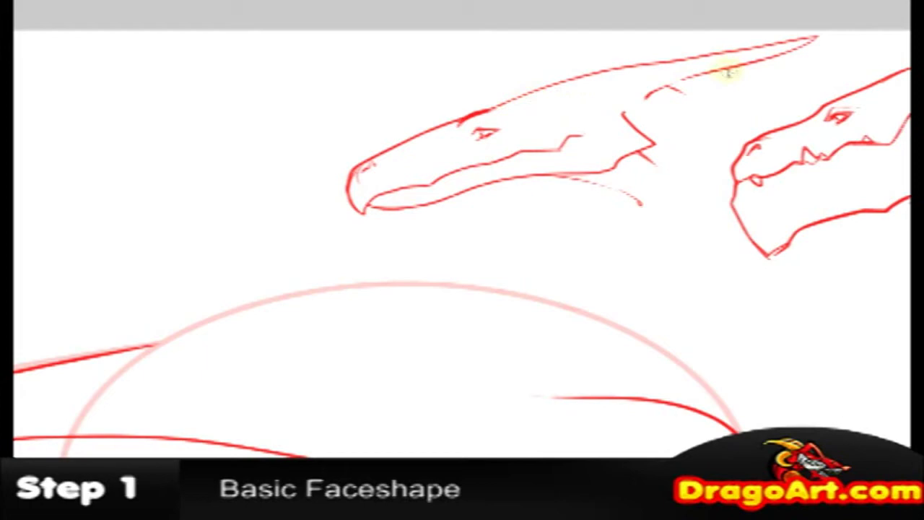
mouse_move(807, 60)
left_mouse_down()
mouse_move(745, 65)
mouse_move(676, 98)
left_mouse_up()
key("ctrl+z")
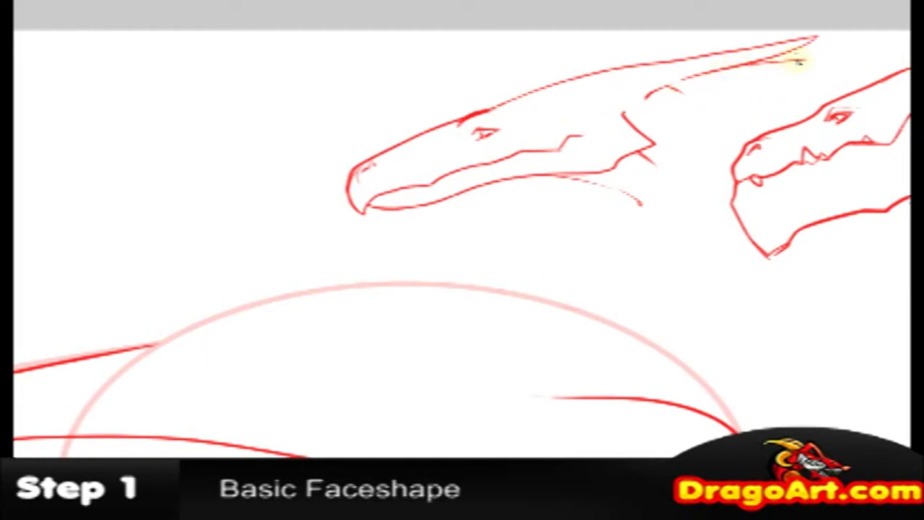
left_click_drag(822, 60, 694, 96)
scroll(741, 87, "down", 1)
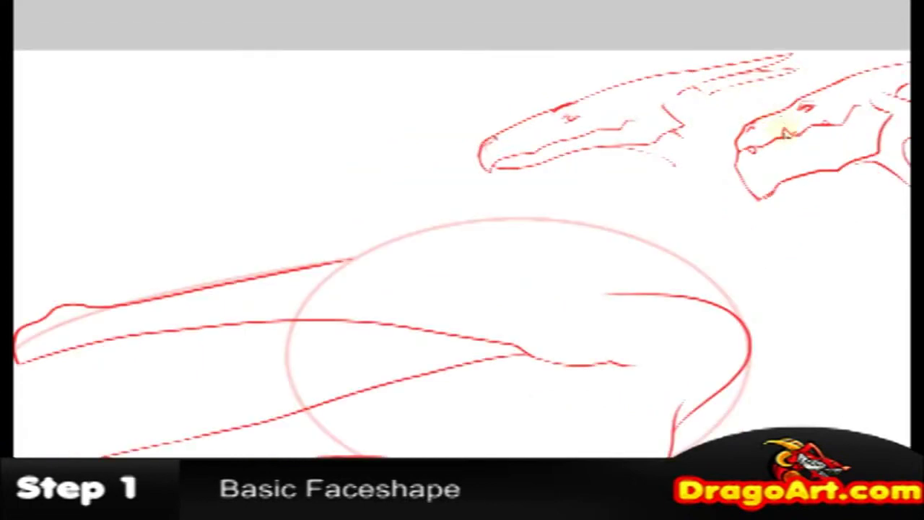
left_click_drag(730, 153, 549, 146)
left_click_drag(650, 169, 553, 163)
left_click_drag(625, 181, 597, 137)
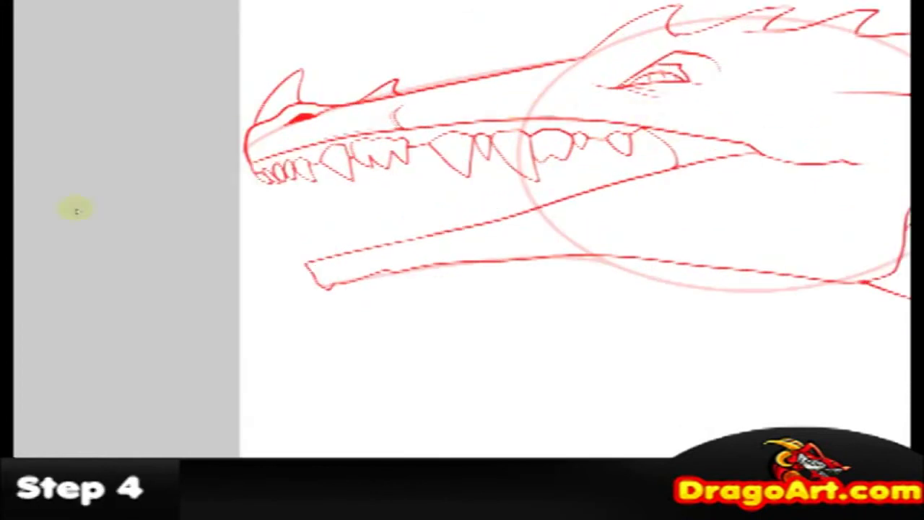
Draw the far-side teeth and inner mouth line in the main dragon's open mouth, with pointed teeth along the lower jaw
mouse_move(162, 158)
left_mouse_down()
mouse_move(221, 181)
mouse_move(270, 166)
mouse_move(299, 192)
mouse_move(338, 203)
mouse_move(346, 170)
mouse_move(387, 192)
mouse_move(397, 173)
mouse_move(438, 192)
mouse_move(439, 175)
mouse_move(466, 172)
mouse_move(675, 190)
mouse_move(696, 204)
mouse_move(744, 187)
mouse_move(497, 173)
mouse_move(541, 205)
mouse_move(550, 161)
mouse_move(583, 184)
mouse_move(675, 165)
left_mouse_up()
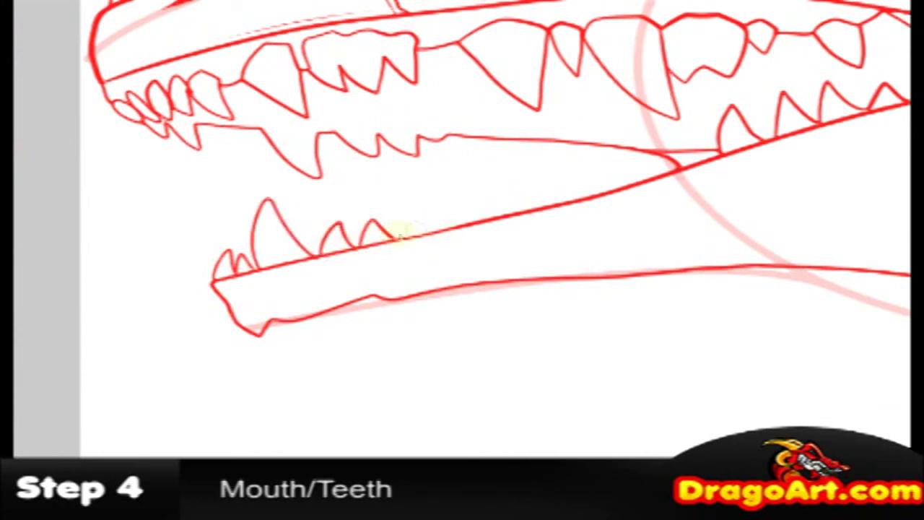
left_click_drag(440, 228, 466, 225)
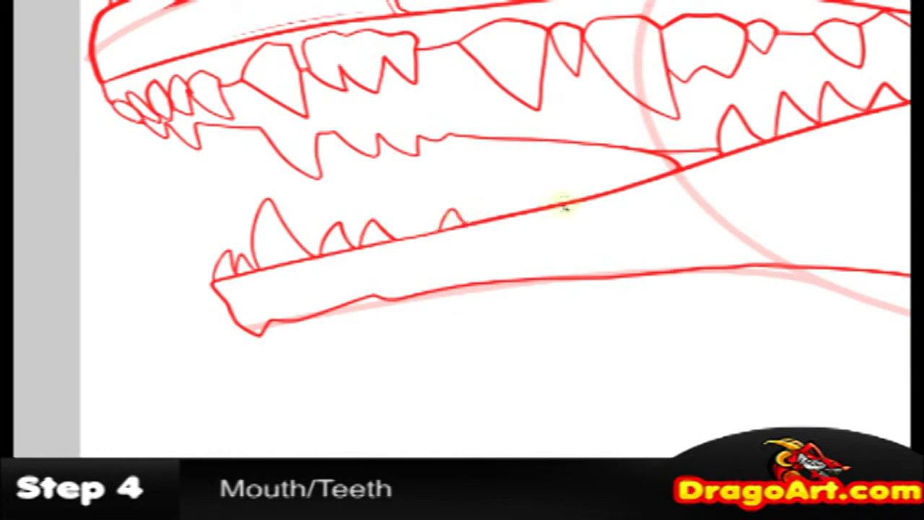
mouse_move(565, 205)
left_mouse_down()
mouse_move(577, 159)
mouse_move(607, 191)
left_mouse_up()
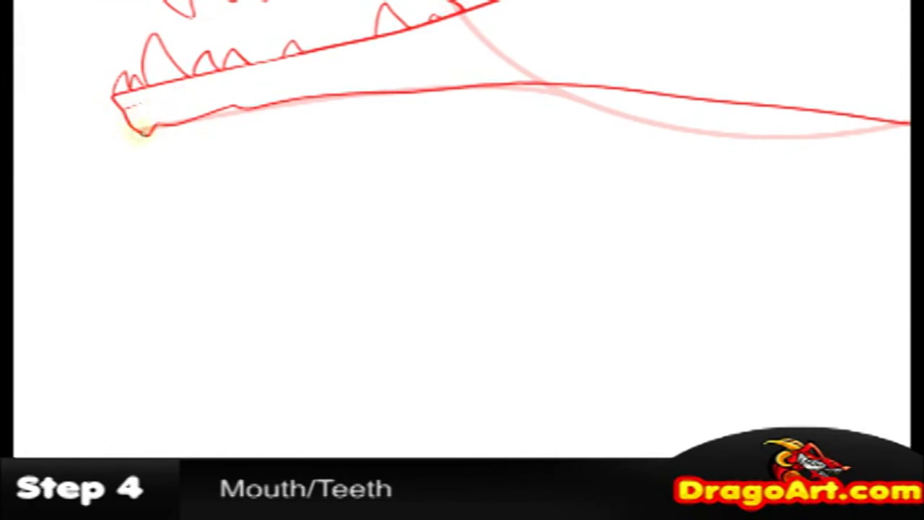
Draw a jagged beard fringe hanging beneath the lower jaw, from the chin tip back to the throat, redoing misplaced strokes
mouse_move(142, 134)
left_mouse_down()
mouse_move(109, 200)
mouse_move(135, 323)
mouse_move(148, 329)
mouse_move(180, 236)
left_mouse_up()
mouse_move(184, 193)
left_mouse_down()
mouse_move(180, 239)
mouse_move(232, 220)
mouse_move(221, 264)
mouse_move(310, 210)
mouse_move(320, 224)
mouse_move(347, 200)
left_mouse_up()
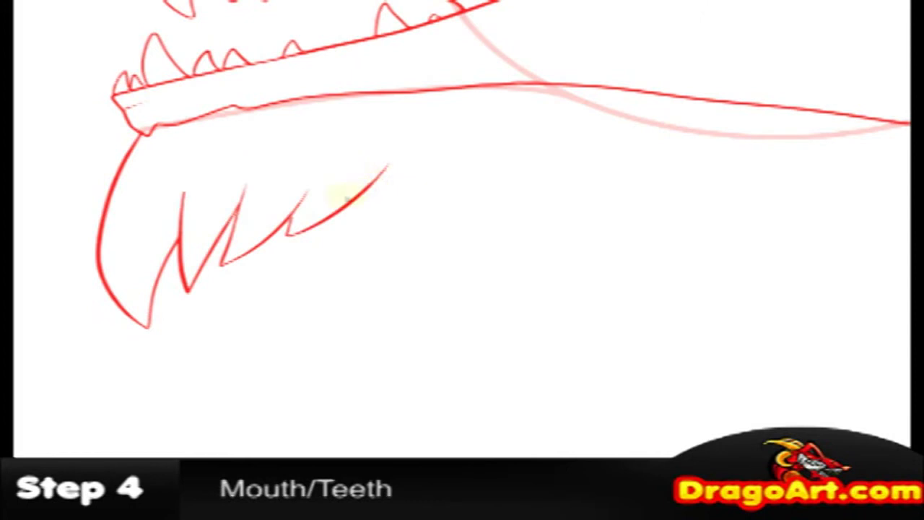
key("ctrl+z")
mouse_move(292, 217)
left_mouse_down()
mouse_move(289, 230)
mouse_move(386, 158)
mouse_move(443, 153)
left_mouse_up()
key("ctrl+z")
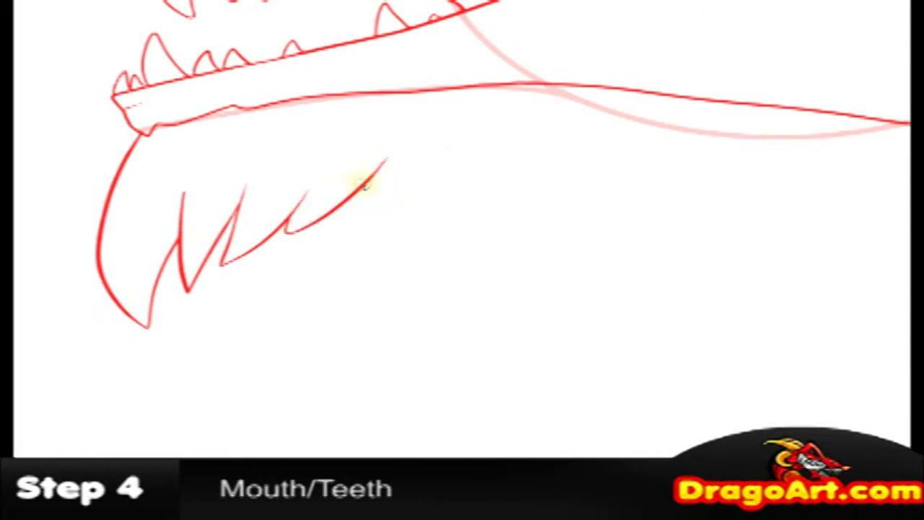
mouse_move(364, 184)
left_mouse_down()
mouse_move(418, 181)
mouse_move(429, 195)
mouse_move(498, 151)
mouse_move(586, 128)
mouse_move(528, 94)
mouse_move(478, 85)
left_mouse_up()
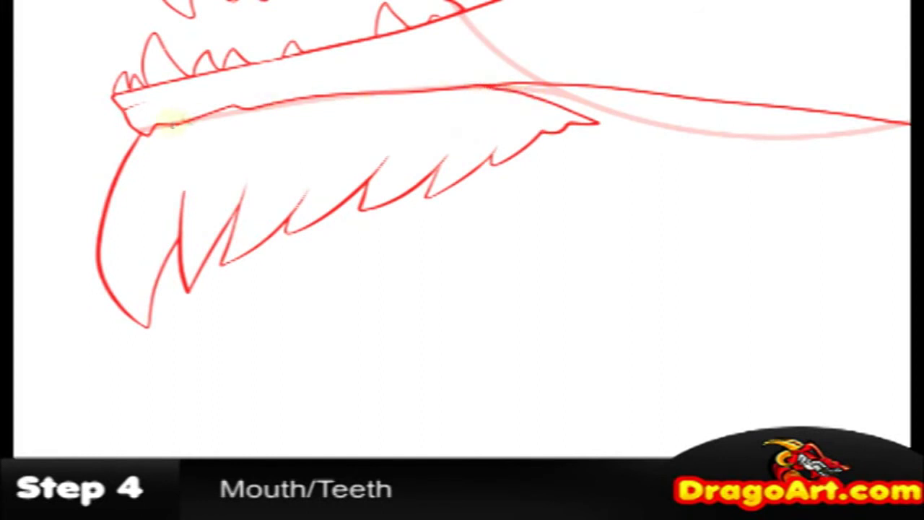
Fill the beard with light curved hair strokes running from the jaw line down toward its jagged tips
mouse_move(163, 136)
left_mouse_down()
mouse_move(130, 188)
mouse_move(140, 313)
left_mouse_up()
left_click_drag(122, 276, 117, 227)
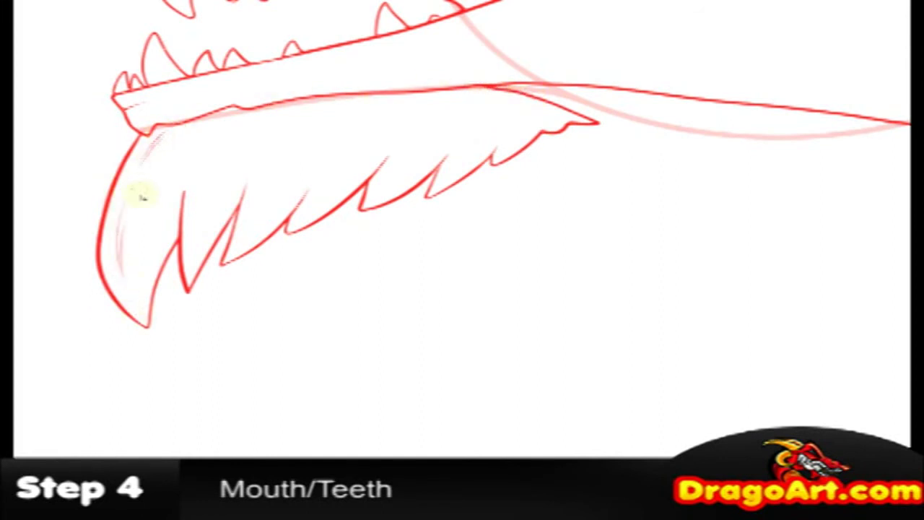
left_click_drag(173, 181, 196, 141)
left_click_drag(230, 108, 176, 184)
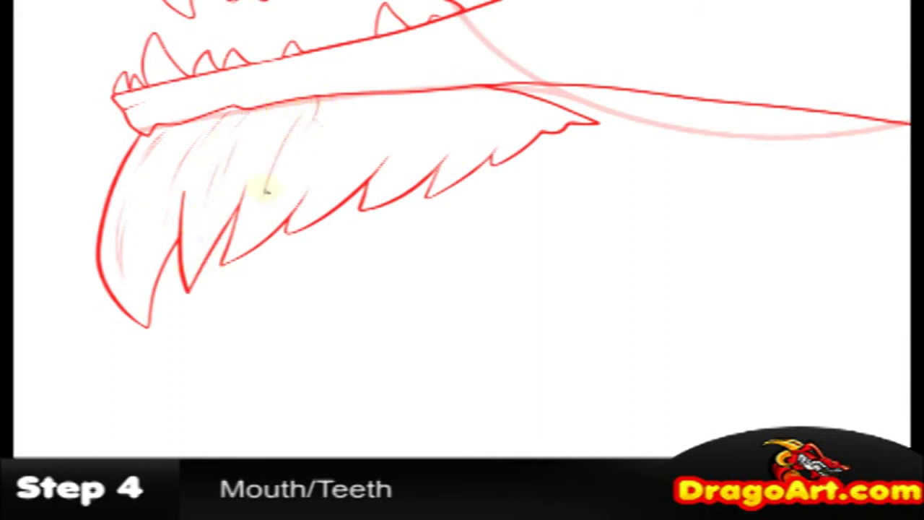
left_click_drag(307, 161, 243, 247)
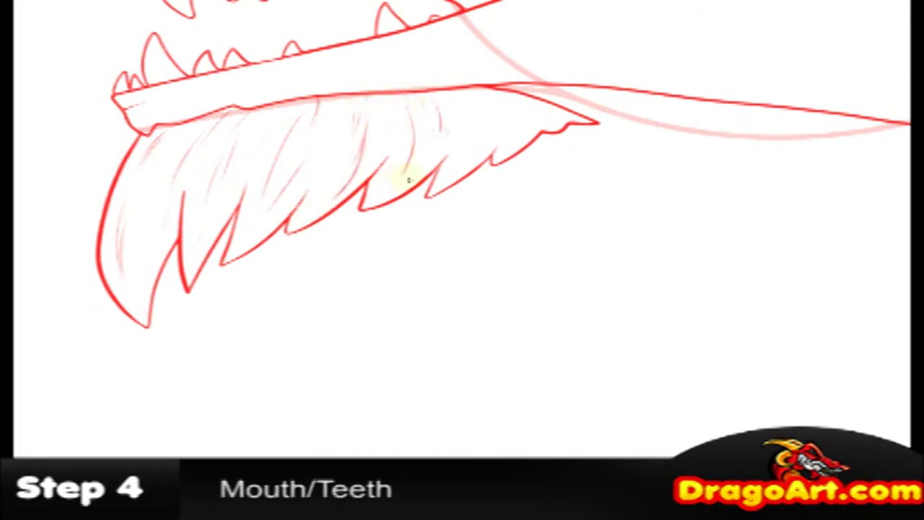
left_click_drag(431, 105, 436, 146)
left_click_drag(477, 107, 484, 144)
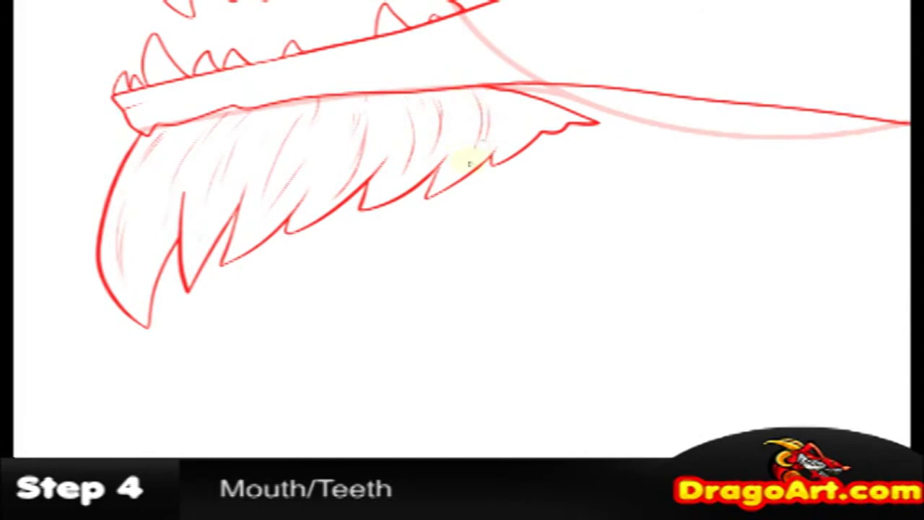
Draw the two lower horns behind the jaw, each a short base socket extended into a long tapering point
scroll(503, 146, "down", 1)
left_click_drag(642, 114, 557, 184)
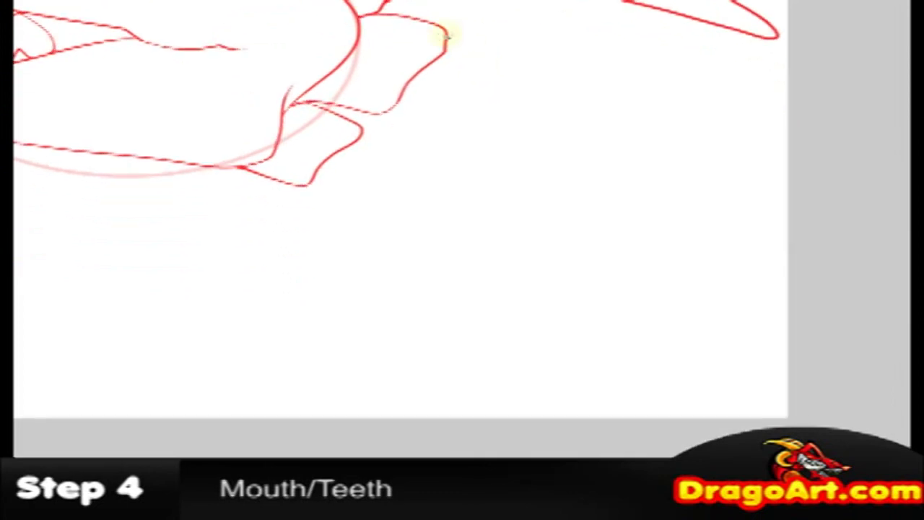
left_click_drag(446, 36, 561, 63)
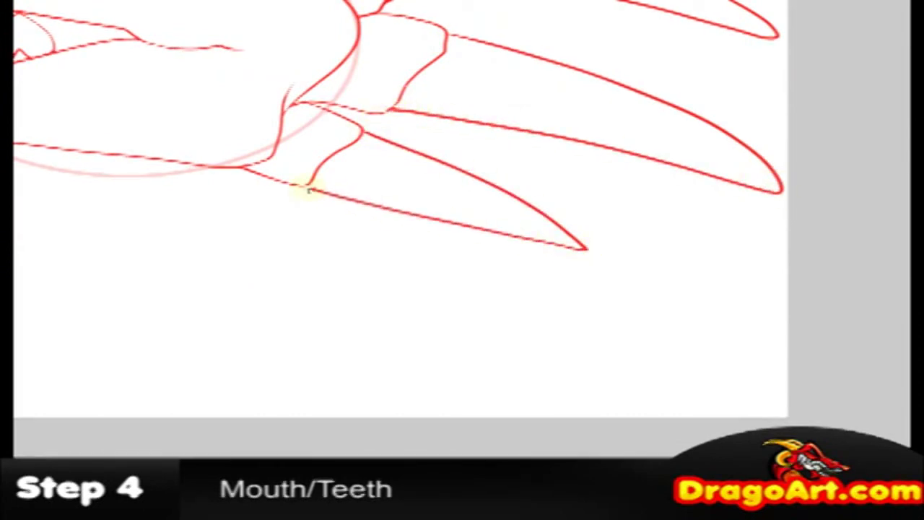
Draw the curved throat and neck lines sweeping down from the beard and lower horns, and add a curved band across the throat
scroll(382, 166, "down", 1)
left_click_drag(449, 219, 576, 303)
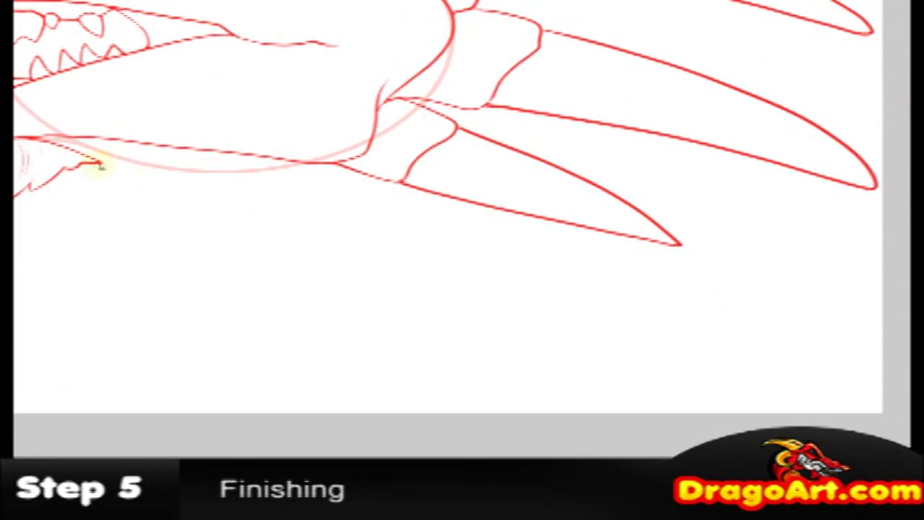
mouse_move(100, 165)
left_mouse_down()
mouse_move(202, 200)
mouse_move(276, 250)
mouse_move(307, 294)
mouse_move(326, 375)
left_mouse_up()
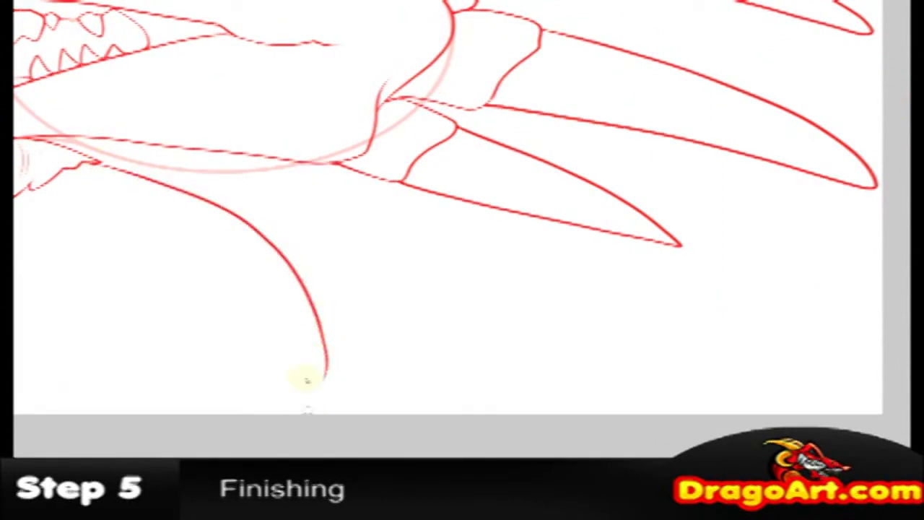
mouse_move(380, 182)
left_mouse_down()
mouse_move(496, 282)
mouse_move(517, 361)
left_mouse_up()
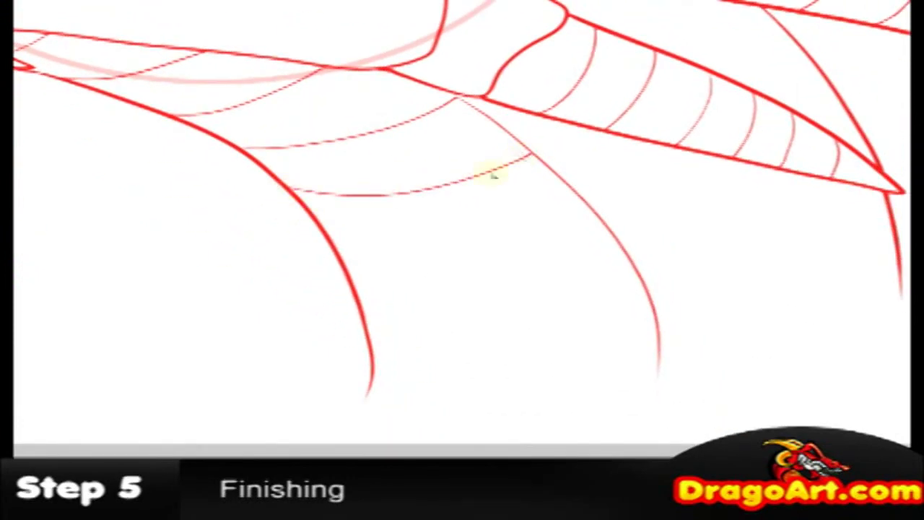
left_click_drag(340, 245, 589, 214)
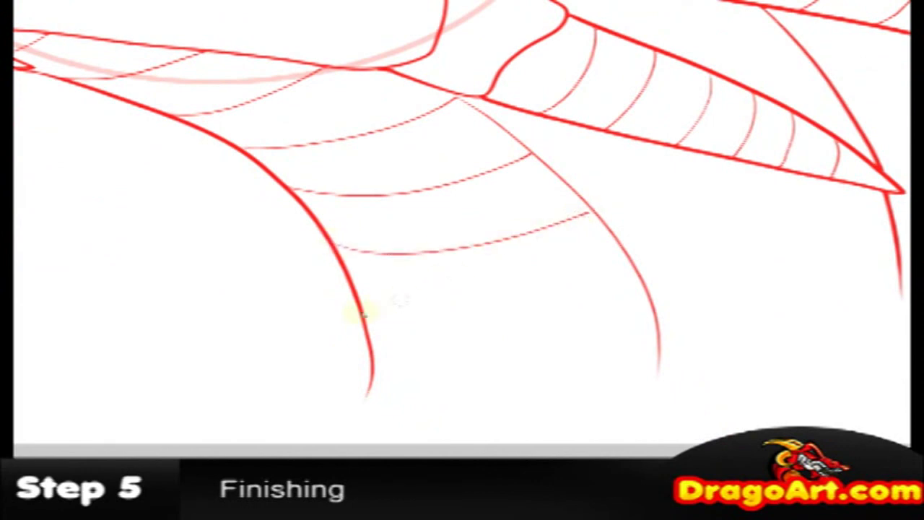